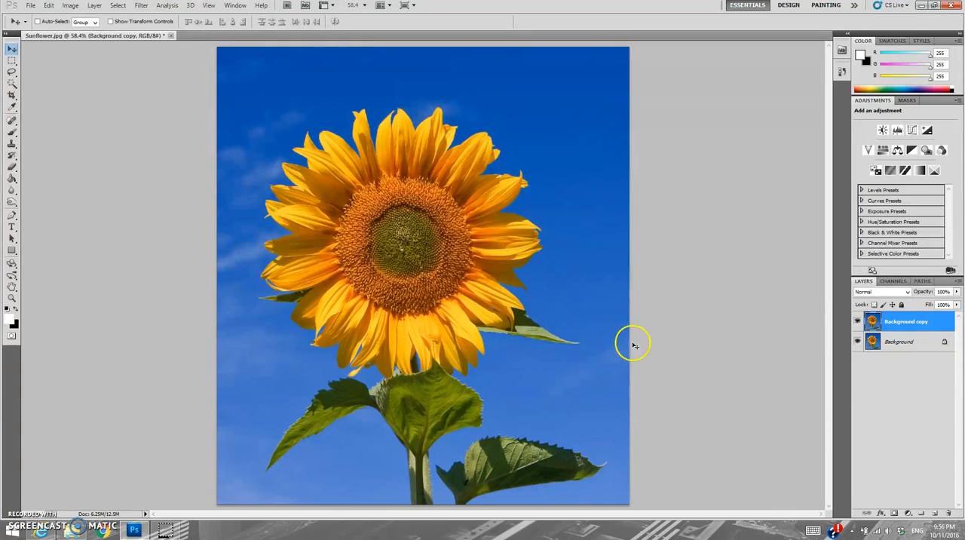
# Step: Add a Brightness/Contrast adjustment layer above the Background copy layer and set its brightness to -150
pyautogui.click(910, 329)
pyautogui.click(914, 325)
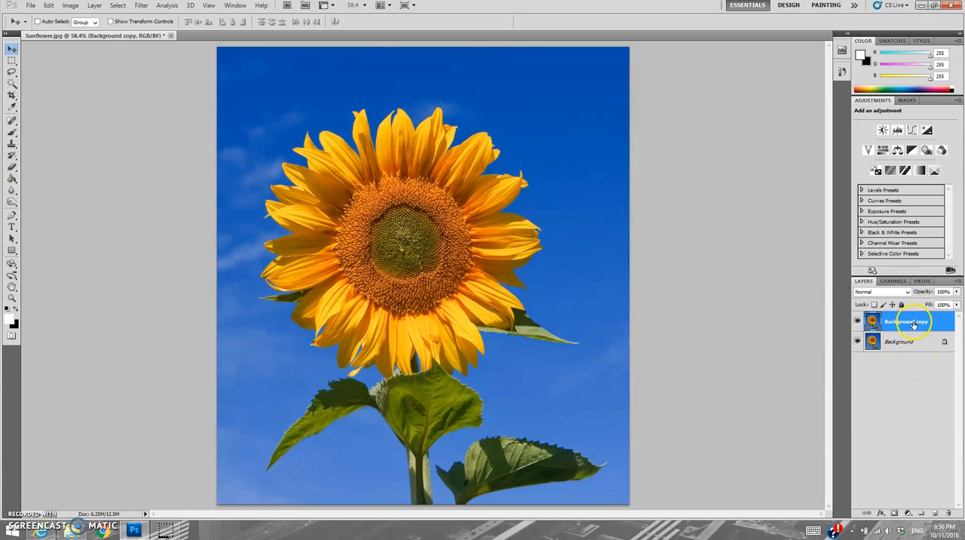
pyautogui.click(885, 130)
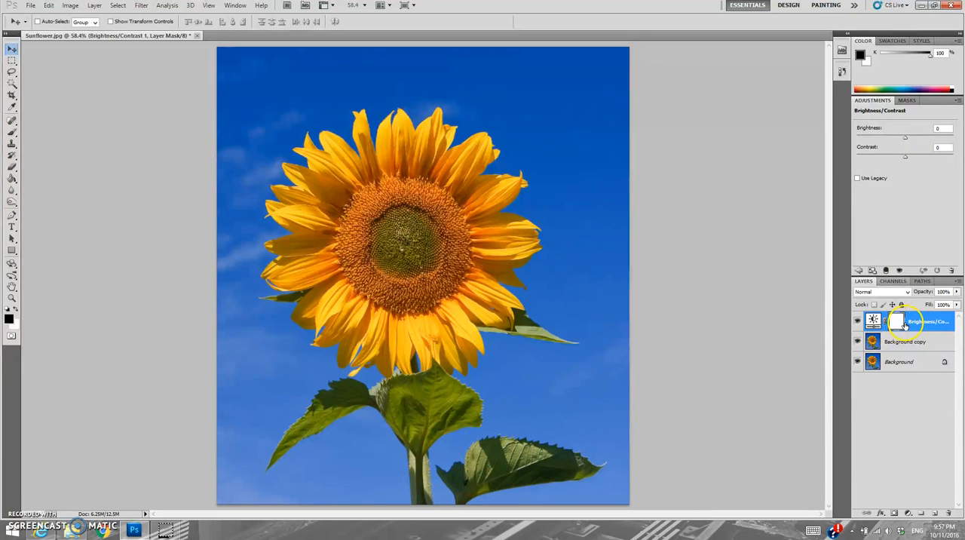
pyautogui.click(906, 139)
pyautogui.moveTo(906, 139); pyautogui.dragTo(804, 149)
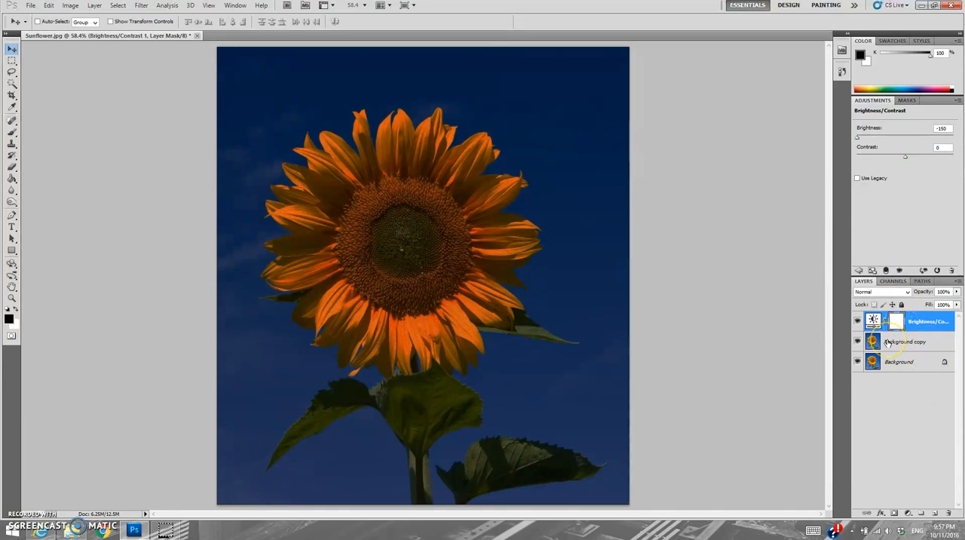
# Step: Fill the Brightness/Contrast layer's mask with black using the Paint Bucket tool
pyautogui.click(911, 323)
pyautogui.click(896, 324)
pyautogui.click(897, 326)
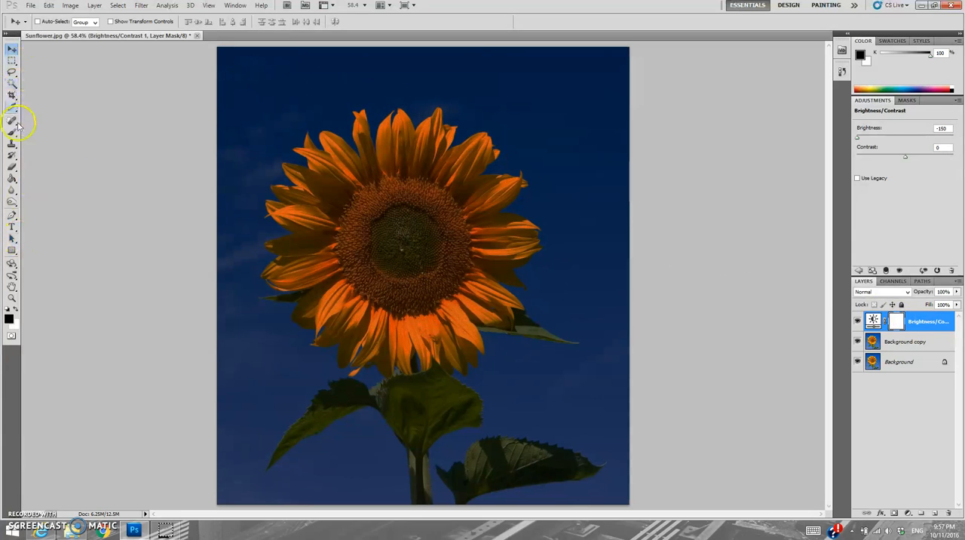
pyautogui.click(17, 311)
pyautogui.click(18, 311)
pyautogui.click(17, 311)
pyautogui.click(13, 181)
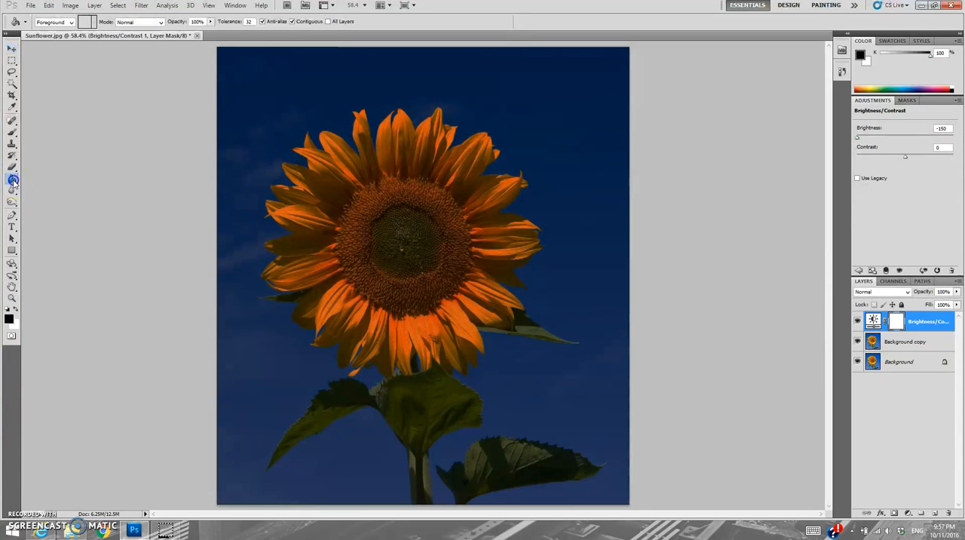
pyautogui.moveTo(13, 181)
pyautogui.mouseDown()
pyautogui.moveTo(45, 186)
pyautogui.moveTo(46, 178)
pyautogui.mouseUp()
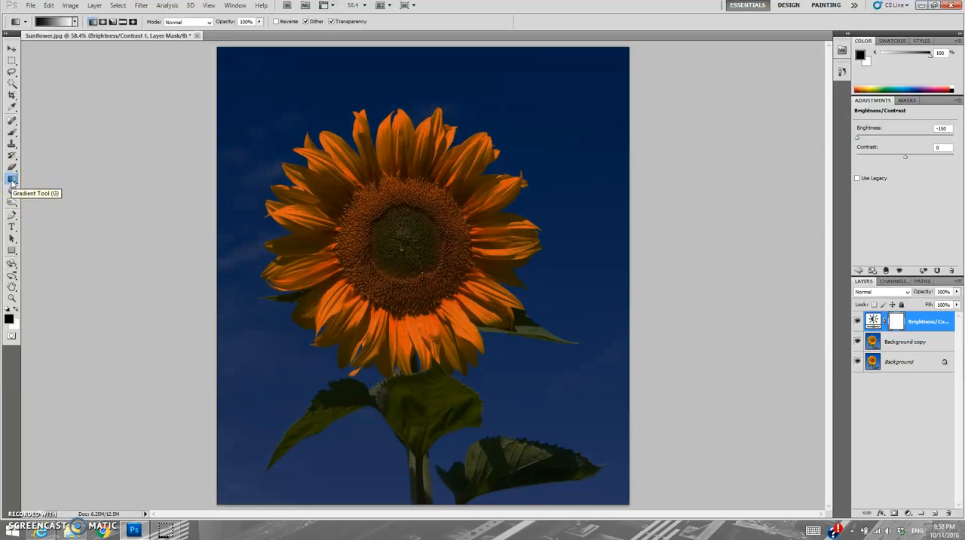
pyautogui.click(12, 182)
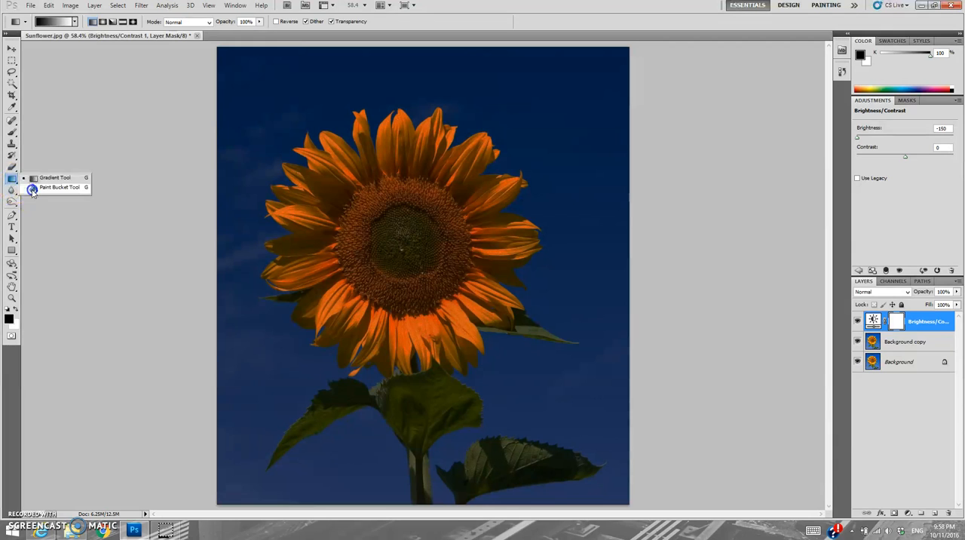
pyautogui.click(31, 189)
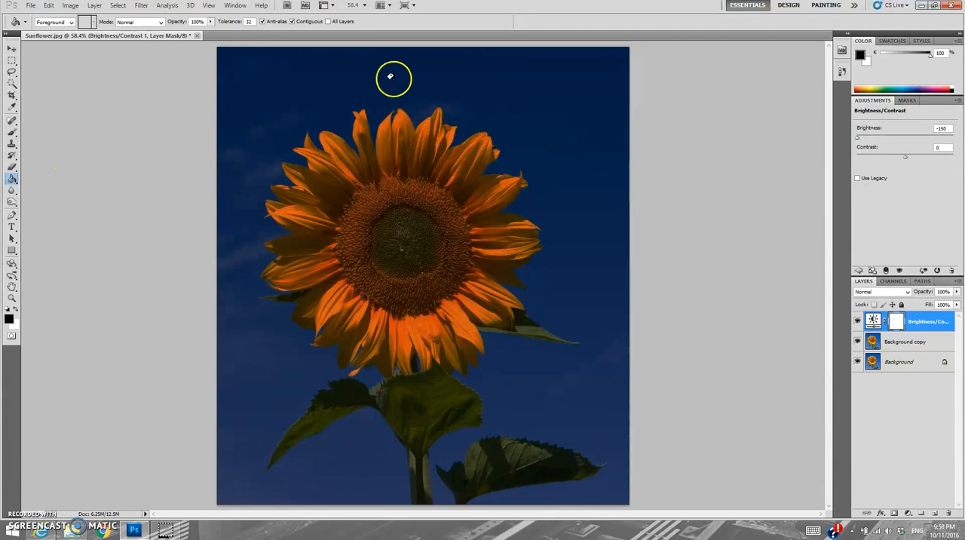
pyautogui.click(319, 98)
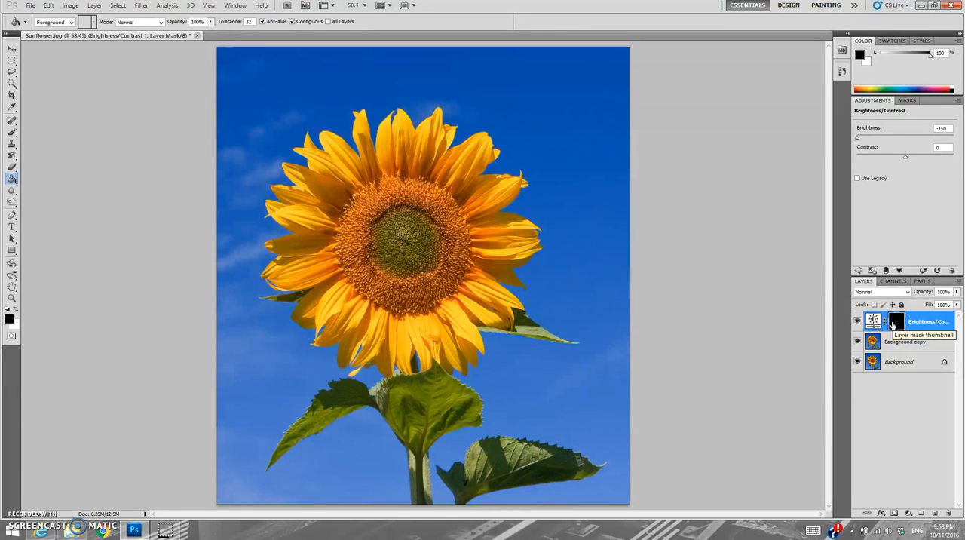
# Step: Switch to the Brush tool and set its size to 400
pyautogui.click(865, 197)
pyautogui.press('b')
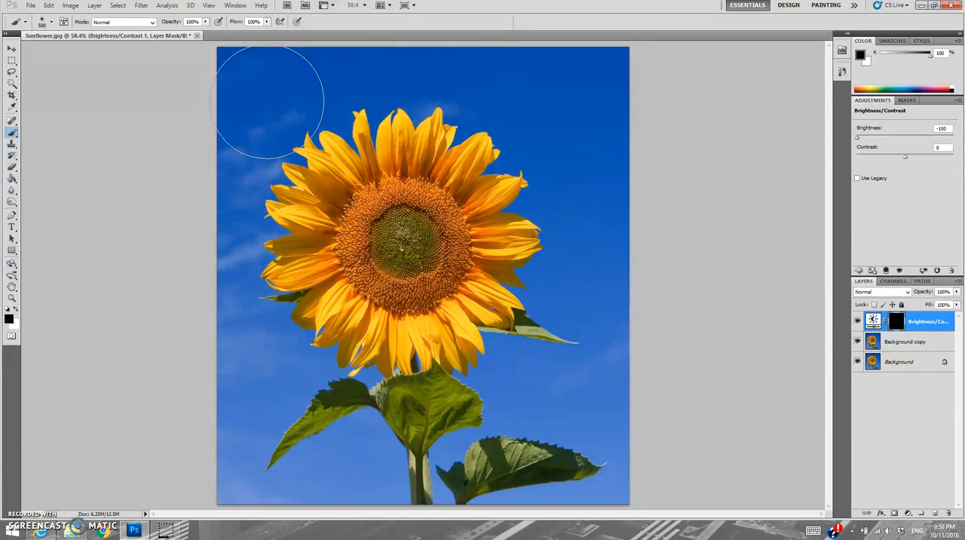
pyautogui.press('[')
pyautogui.press('[')
pyautogui.press('[')
pyautogui.press(']')
pyautogui.press(']')
pyautogui.press(']')
pyautogui.press(']')
pyautogui.press('[')
pyautogui.press('[')
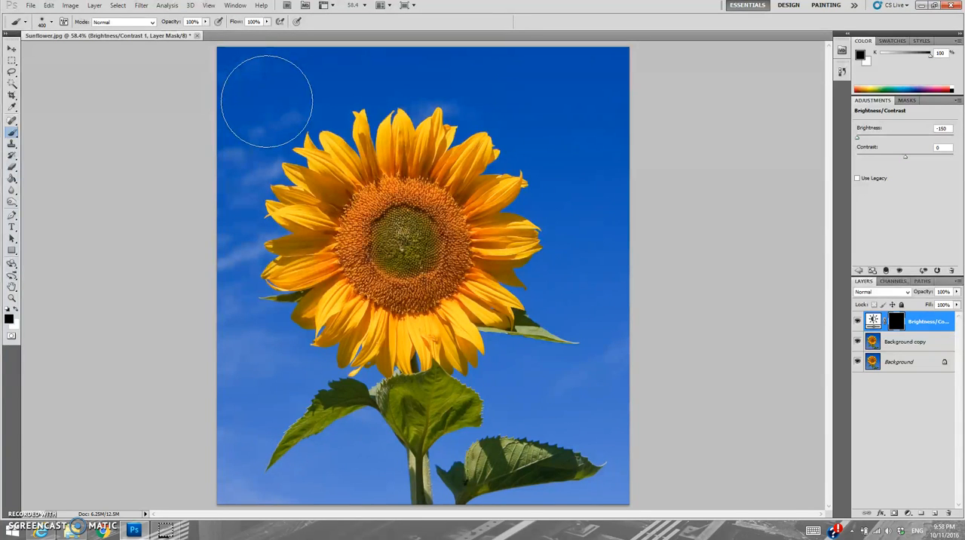
pyautogui.click(259, 174)
# Step: Paint white on the Brightness/Contrast layer's mask over the sky, stem and lower leaves, leaving the sunflower head unpainted
pyautogui.click(896, 322)
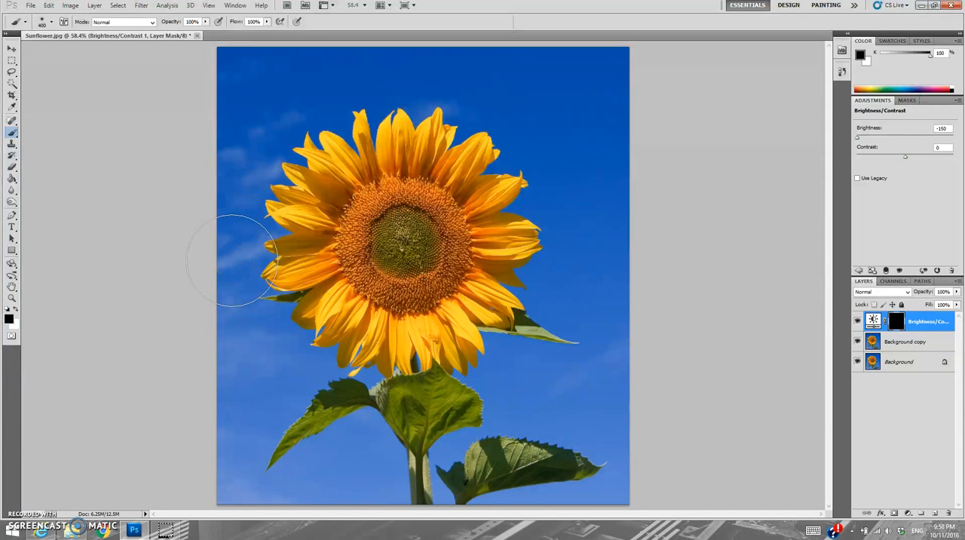
pyautogui.click(15, 309)
pyautogui.moveTo(476, 74)
pyautogui.mouseDown()
pyautogui.moveTo(586, 71)
pyautogui.moveTo(606, 224)
pyautogui.moveTo(550, 362)
pyautogui.moveTo(608, 226)
pyautogui.mouseUp()
pyautogui.moveTo(576, 198)
pyautogui.mouseDown()
pyautogui.moveTo(562, 328)
pyautogui.moveTo(566, 454)
pyautogui.moveTo(635, 337)
pyautogui.moveTo(574, 482)
pyautogui.moveTo(472, 522)
pyautogui.moveTo(533, 429)
pyautogui.moveTo(520, 400)
pyautogui.moveTo(441, 457)
pyautogui.moveTo(340, 469)
pyautogui.moveTo(265, 456)
pyautogui.moveTo(261, 388)
pyautogui.moveTo(349, 412)
pyautogui.moveTo(515, 422)
pyautogui.moveTo(329, 507)
pyautogui.moveTo(216, 517)
pyautogui.mouseUp()
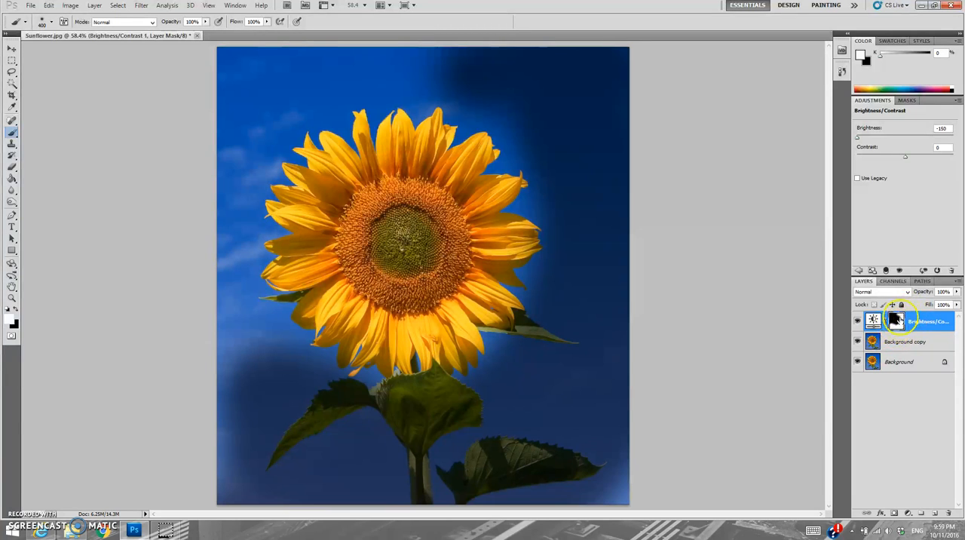
pyautogui.moveTo(345, 473)
pyautogui.mouseDown()
pyautogui.moveTo(252, 383)
pyautogui.moveTo(209, 209)
pyautogui.moveTo(243, 113)
pyautogui.moveTo(356, 65)
pyautogui.moveTo(403, 59)
pyautogui.moveTo(223, 75)
pyautogui.mouseUp()
pyautogui.moveTo(194, 110)
pyautogui.mouseDown()
pyautogui.moveTo(209, 159)
pyautogui.moveTo(228, 498)
pyautogui.mouseUp()
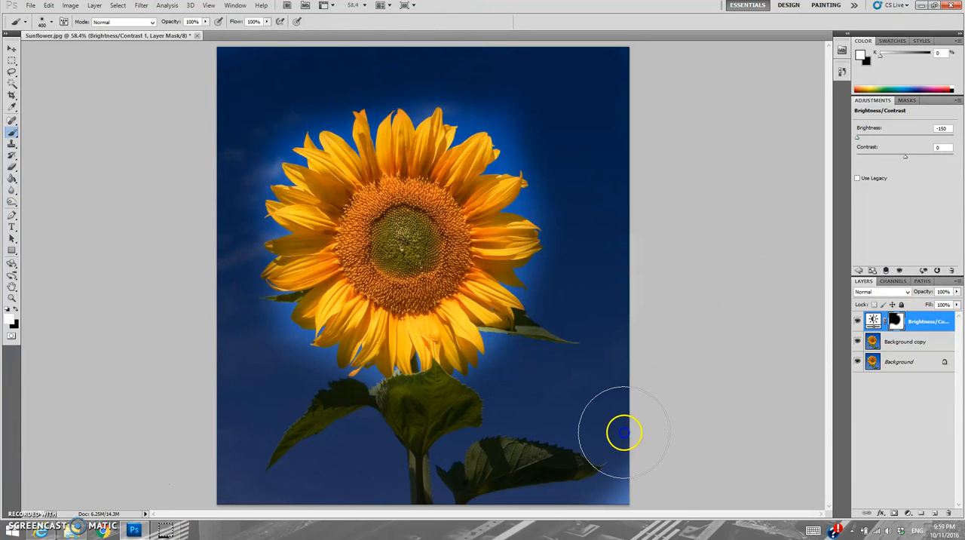
pyautogui.moveTo(601, 224)
pyautogui.mouseDown()
pyautogui.moveTo(555, 118)
pyautogui.moveTo(504, 82)
pyautogui.moveTo(559, 121)
pyautogui.moveTo(374, 59)
pyautogui.moveTo(263, 91)
pyautogui.mouseUp()
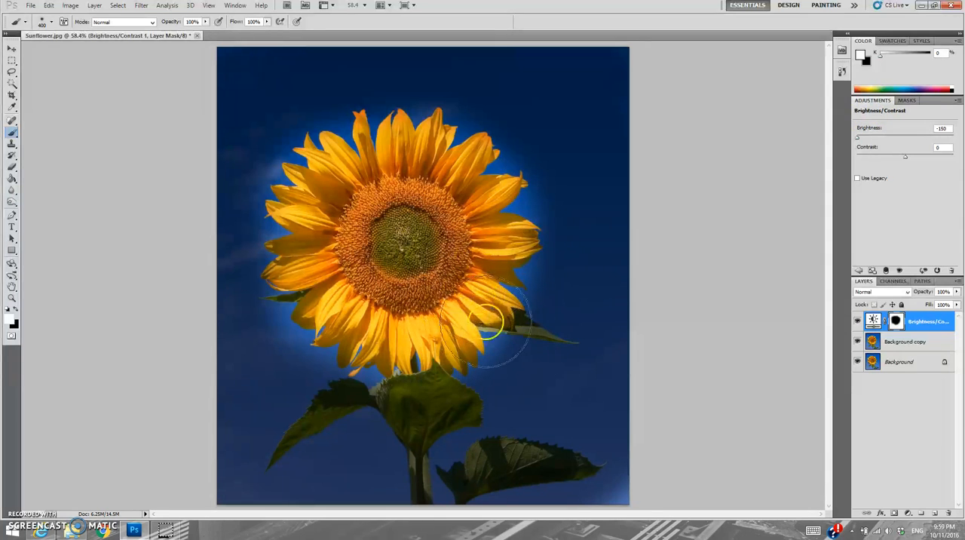
# Step: Paint white over part of the sunflower head on the mask and restore that area with black
pyautogui.moveTo(505, 304)
pyautogui.mouseDown()
pyautogui.moveTo(473, 315)
pyautogui.moveTo(481, 328)
pyautogui.moveTo(461, 334)
pyautogui.mouseUp()
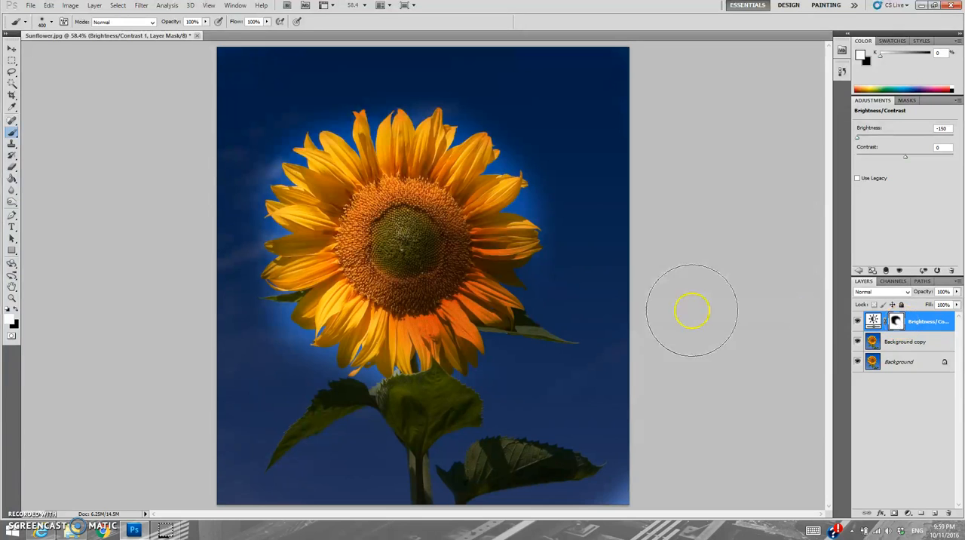
pyautogui.click(15, 307)
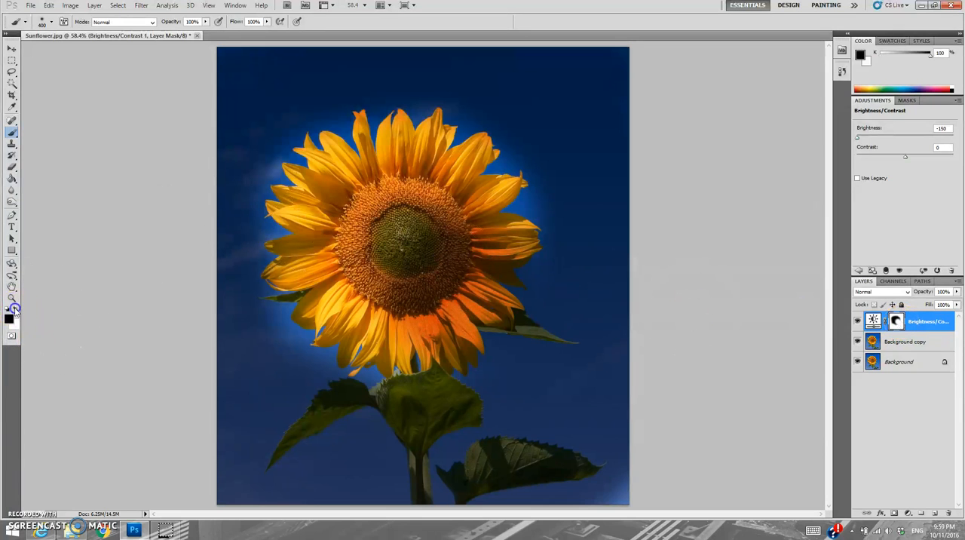
pyautogui.moveTo(379, 273)
pyautogui.mouseDown()
pyautogui.moveTo(390, 218)
pyautogui.moveTo(364, 288)
pyautogui.moveTo(430, 226)
pyautogui.moveTo(420, 211)
pyautogui.moveTo(403, 304)
pyautogui.moveTo(456, 248)
pyautogui.moveTo(438, 231)
pyautogui.moveTo(409, 318)
pyautogui.moveTo(457, 302)
pyautogui.moveTo(422, 200)
pyautogui.moveTo(358, 235)
pyautogui.moveTo(462, 291)
pyautogui.moveTo(417, 196)
pyautogui.moveTo(414, 289)
pyautogui.moveTo(445, 307)
pyautogui.moveTo(473, 287)
pyautogui.moveTo(398, 311)
pyautogui.moveTo(302, 263)
pyautogui.moveTo(342, 195)
pyautogui.moveTo(413, 181)
pyautogui.moveTo(457, 264)
pyautogui.mouseUp()
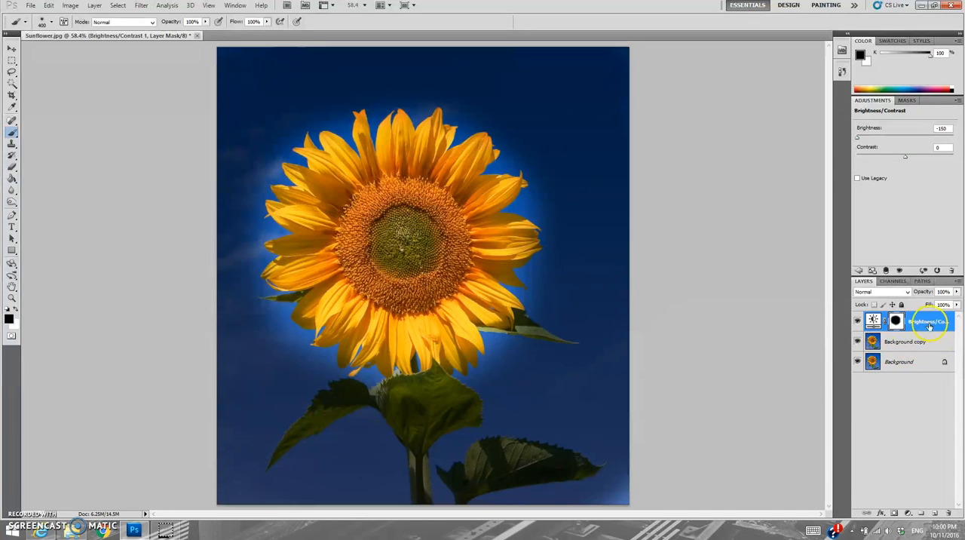
# Step: Flatten the image into a single background layer
pyautogui.rightClick(906, 368)
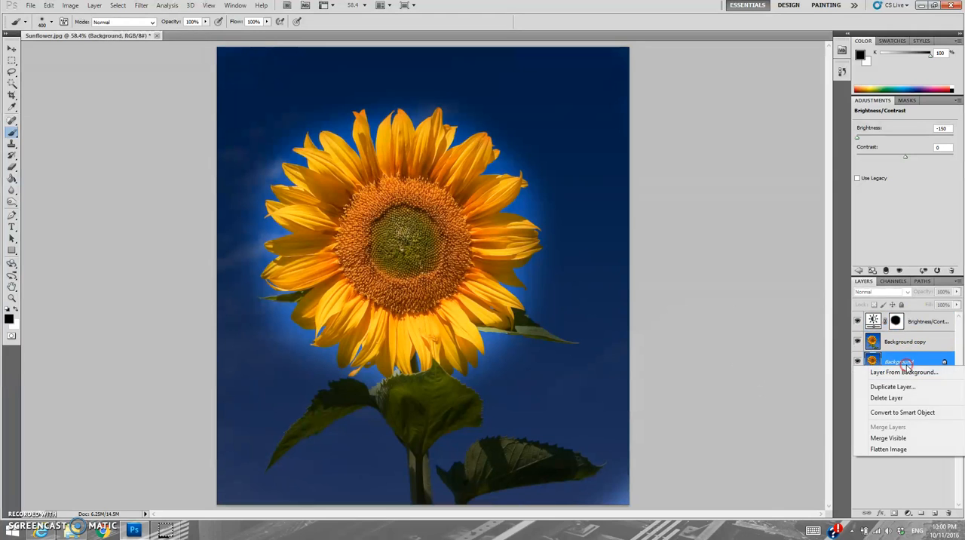
pyautogui.click(892, 450)
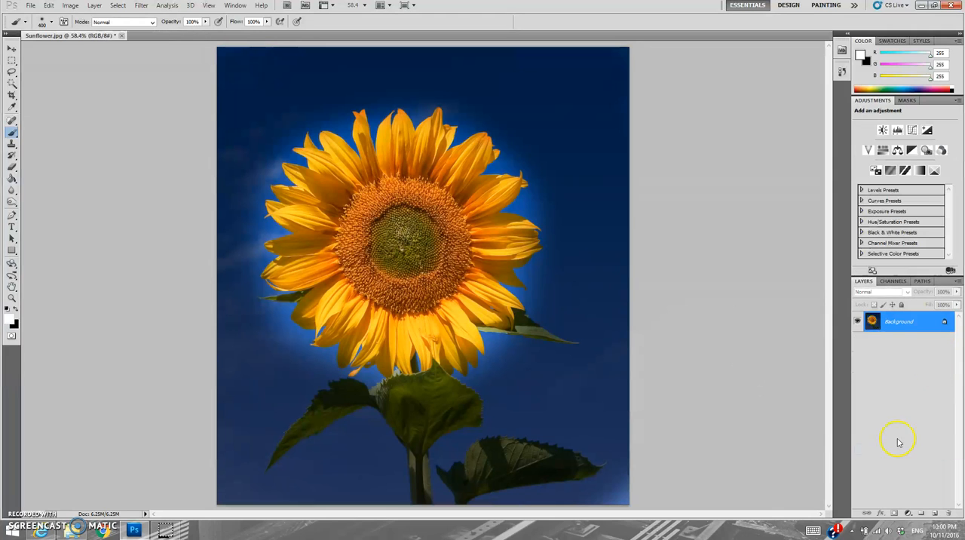